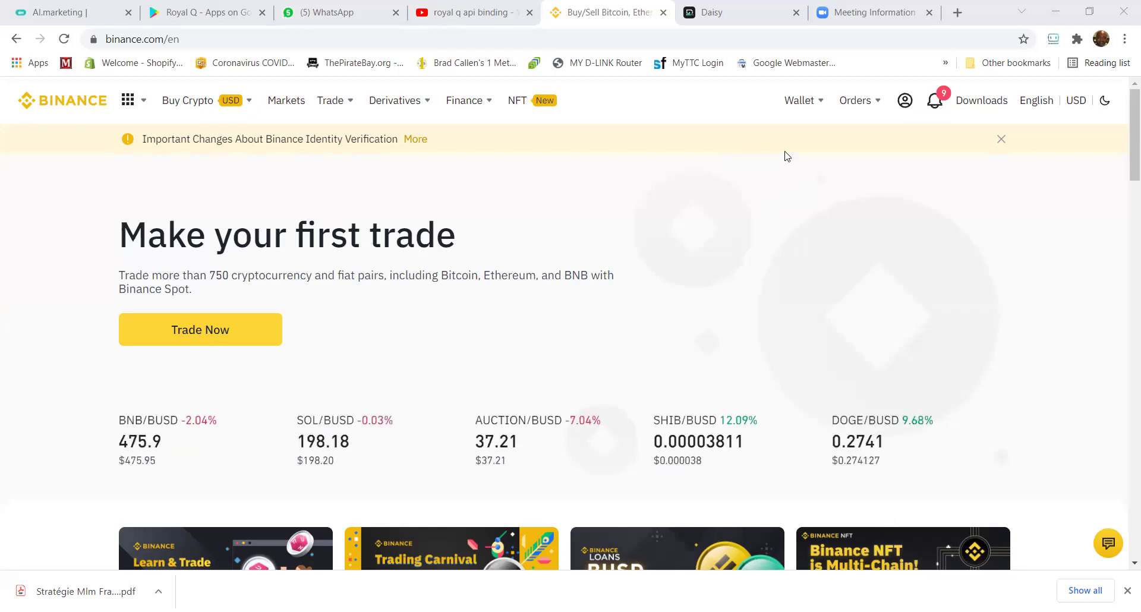
mouse_move(903, 104)
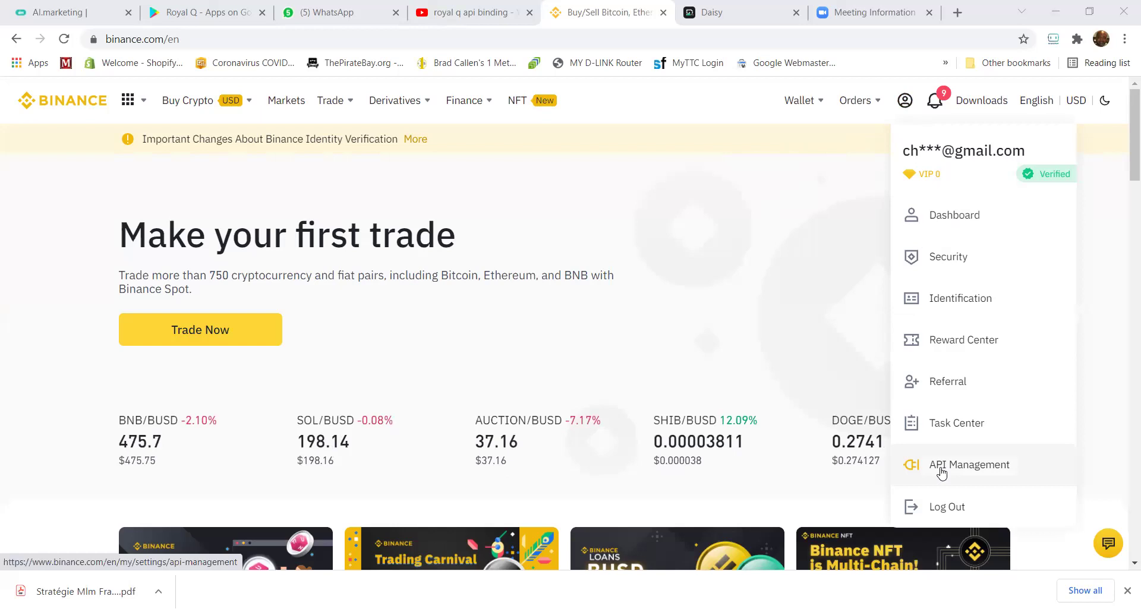
left_click(972, 470)
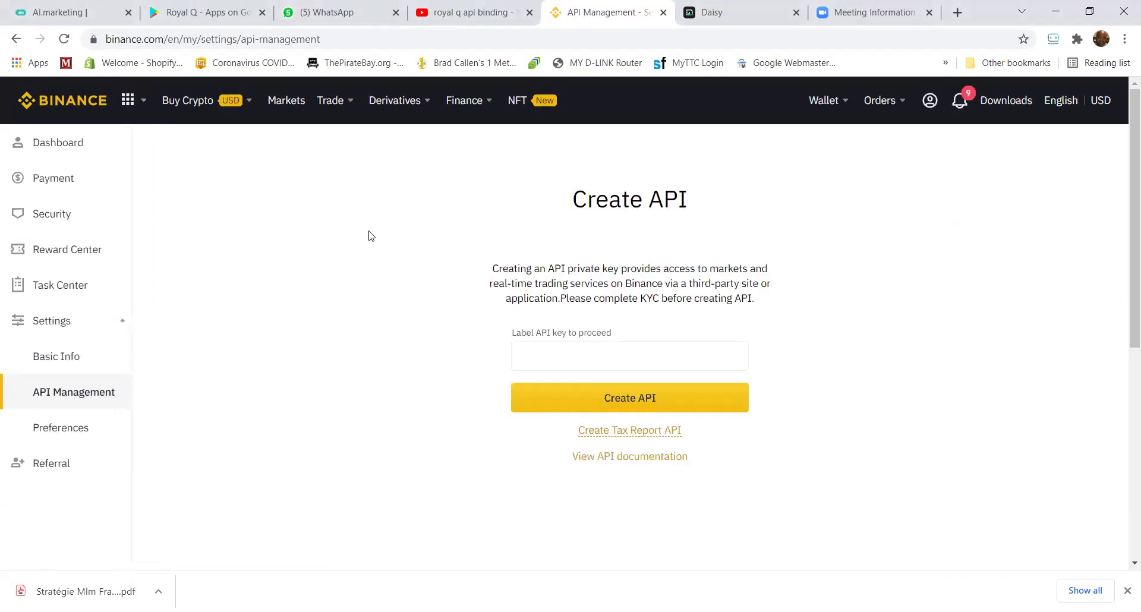
left_click(13, 40)
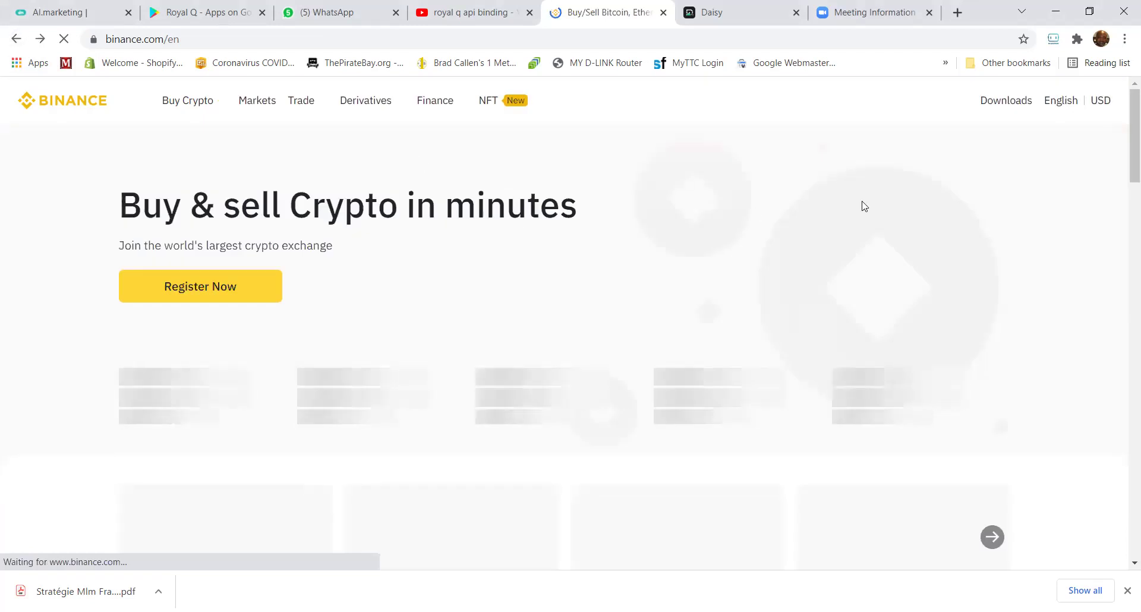
Switch the site language to Français and open the account's API management page
left_click(1043, 103)
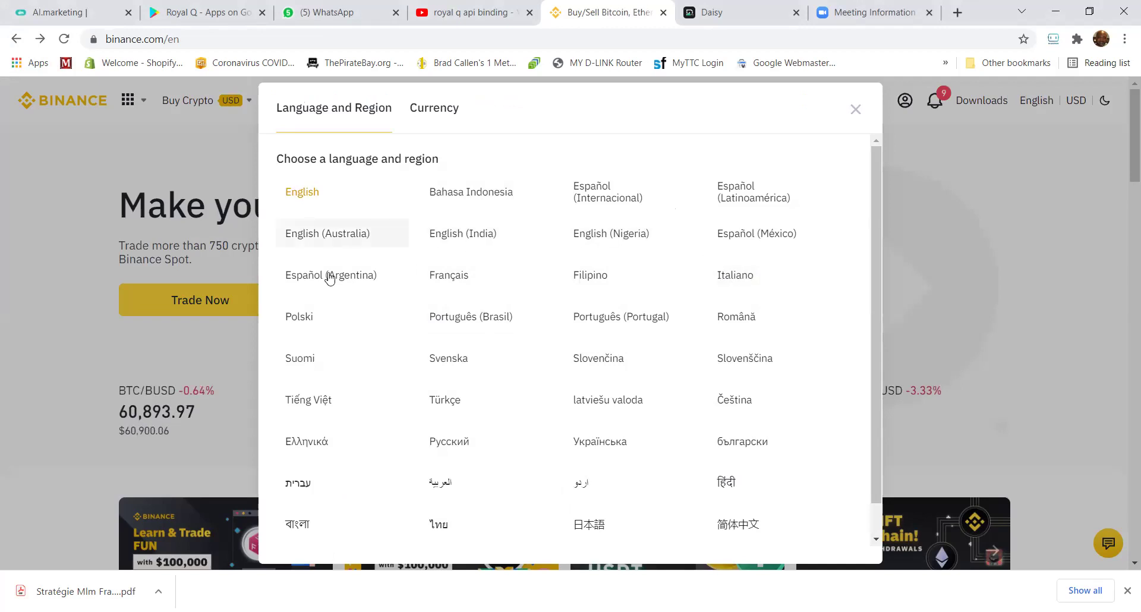
left_click(438, 277)
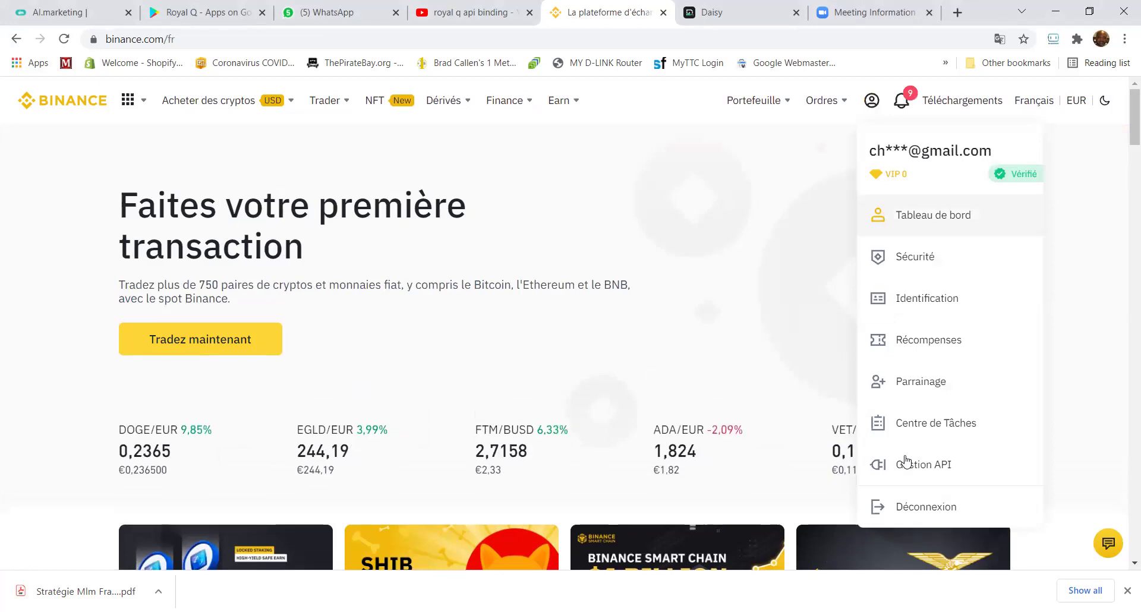
left_click(915, 472)
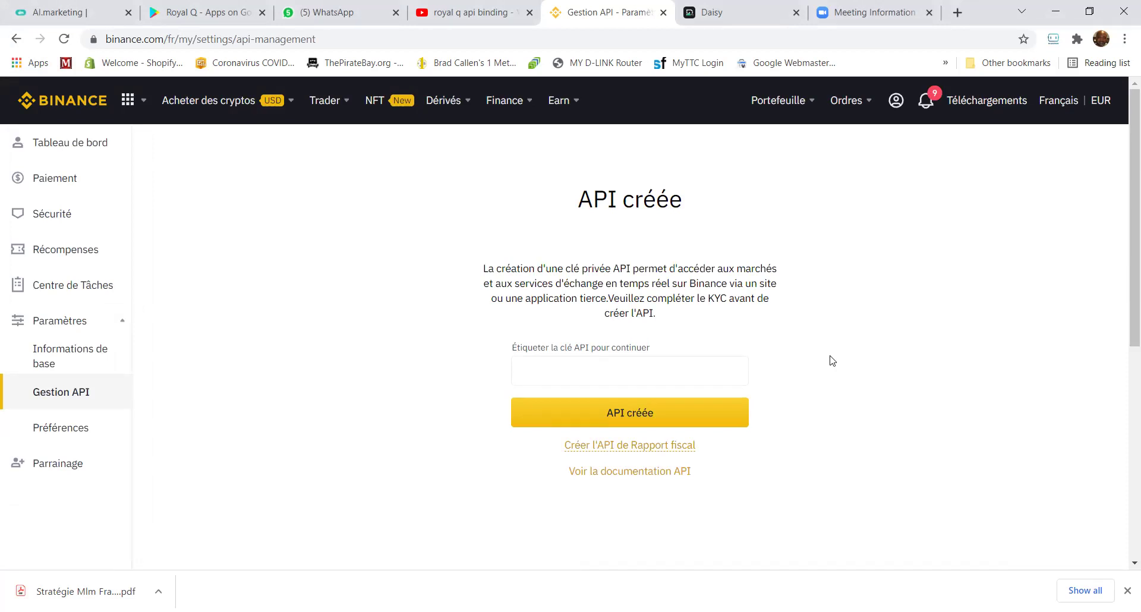
Create an API key labelled "Royal Q"
left_click(600, 369)
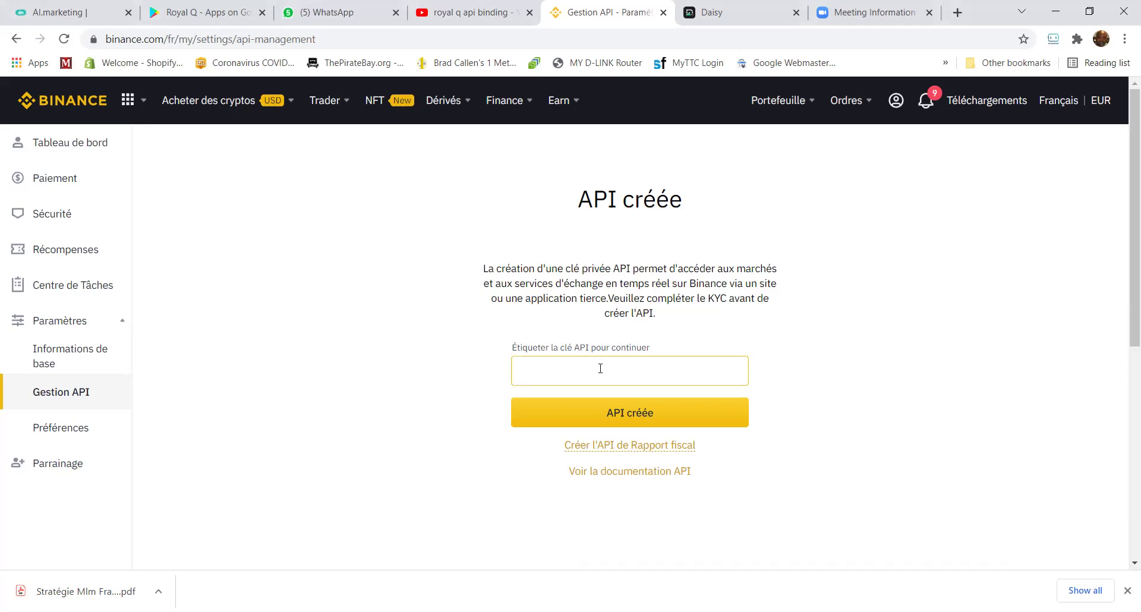
type("Royal Q")
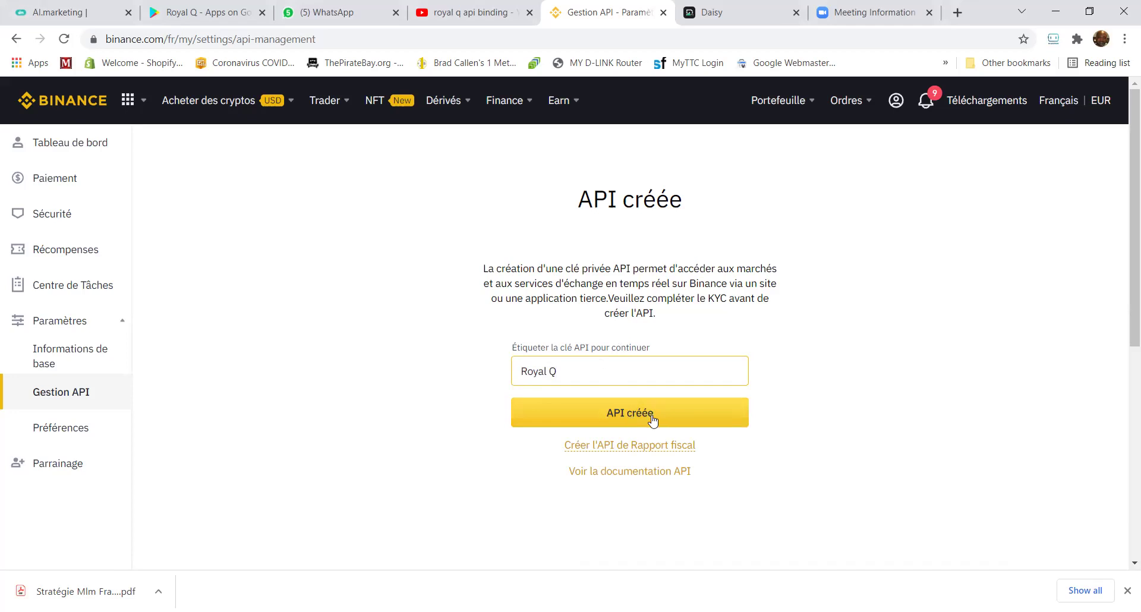
left_click(630, 418)
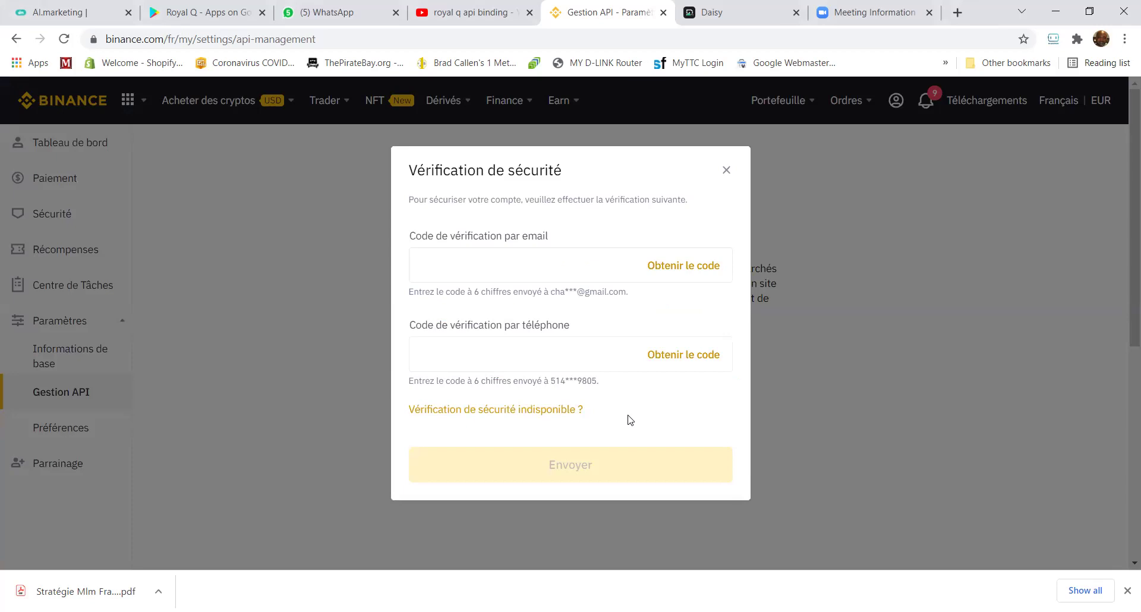
Complete the security check by entering the email verification code and the phone verification code
left_click(548, 253)
left_click(568, 351)
left_click(507, 264)
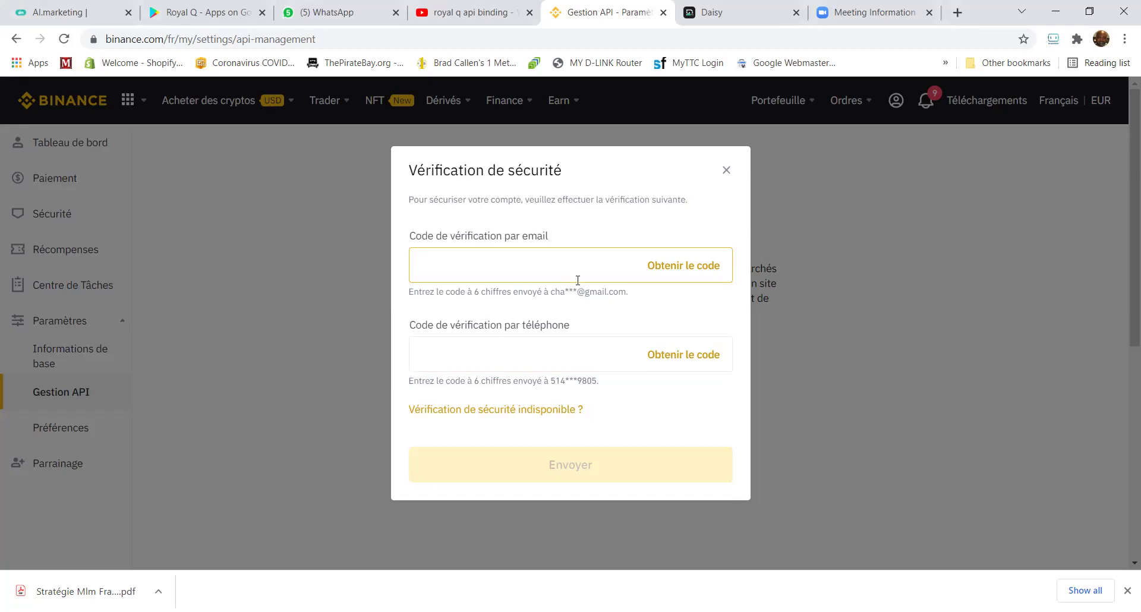
left_click(806, 275)
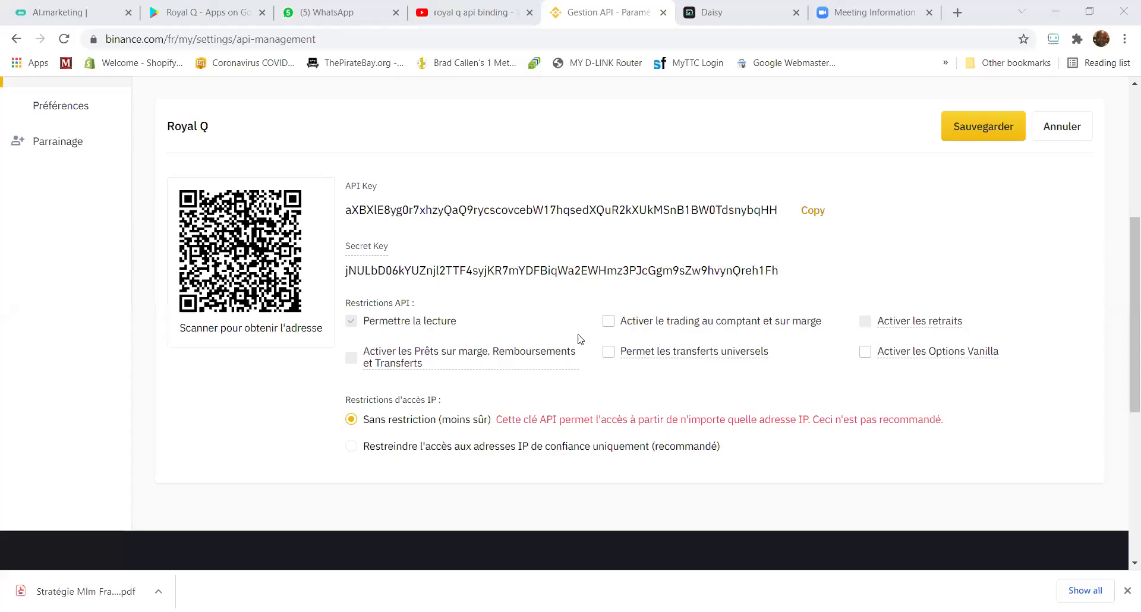
Save the new Royal Q API entry with its default restrictions
scroll(581, 340, "up", 5)
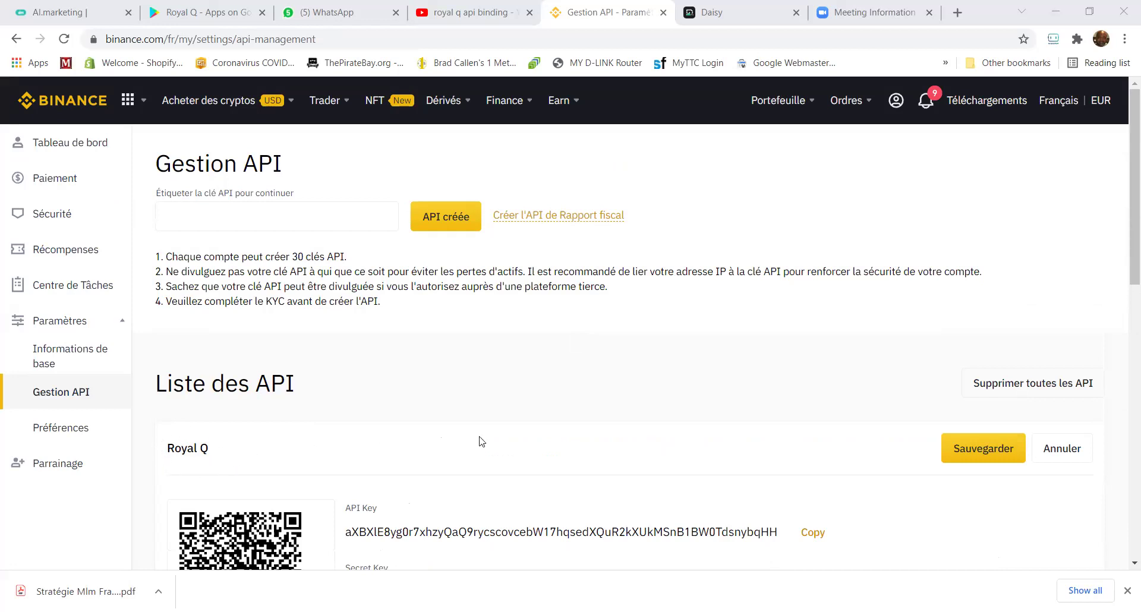
scroll(628, 444, "down", 1)
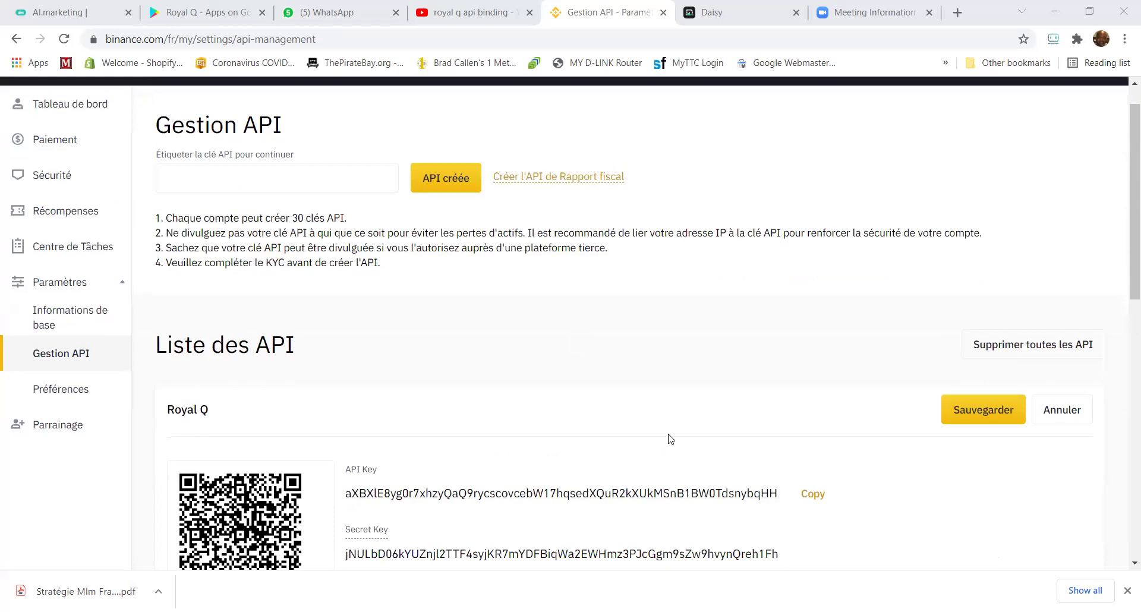
left_click(977, 419)
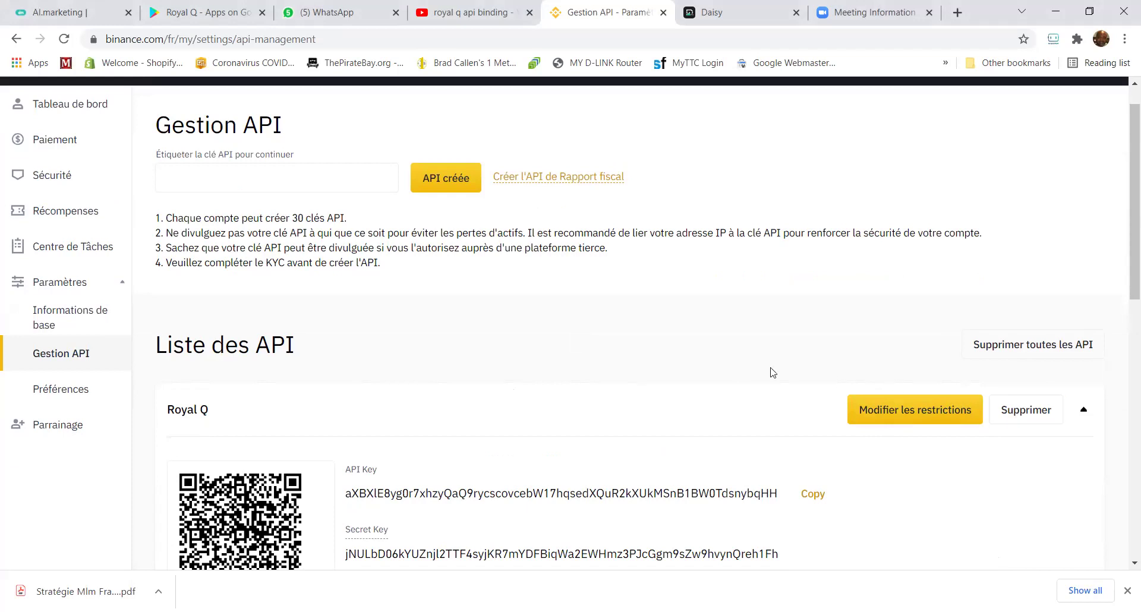
Edit the Royal Q key's restrictions to enable spot and margin trading
scroll(773, 373, "down", 3)
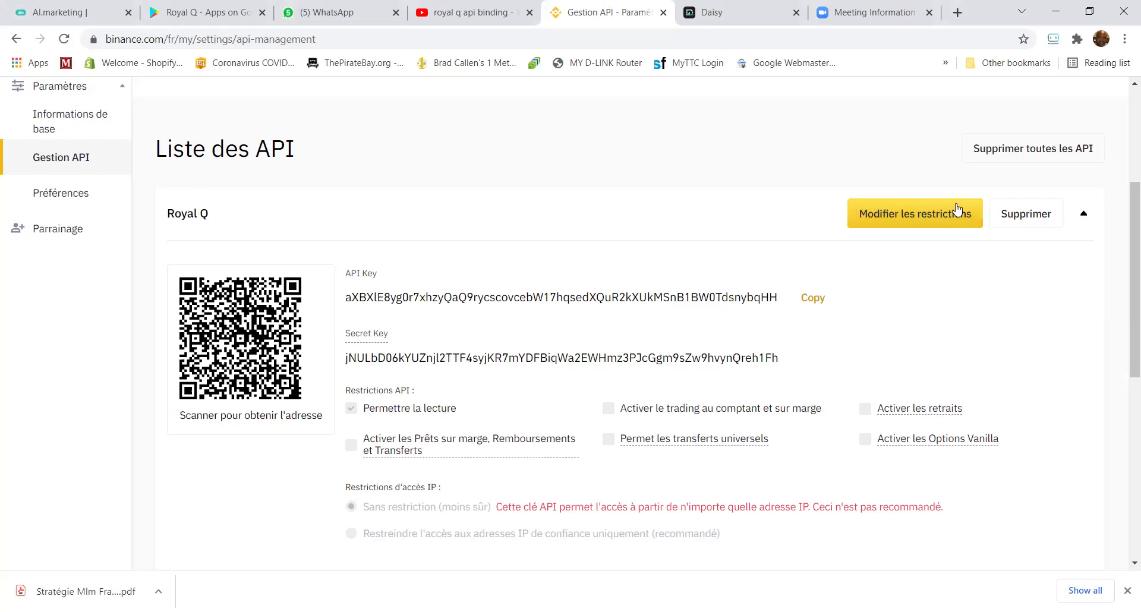
left_click(923, 219)
scroll(898, 334, "down", 2)
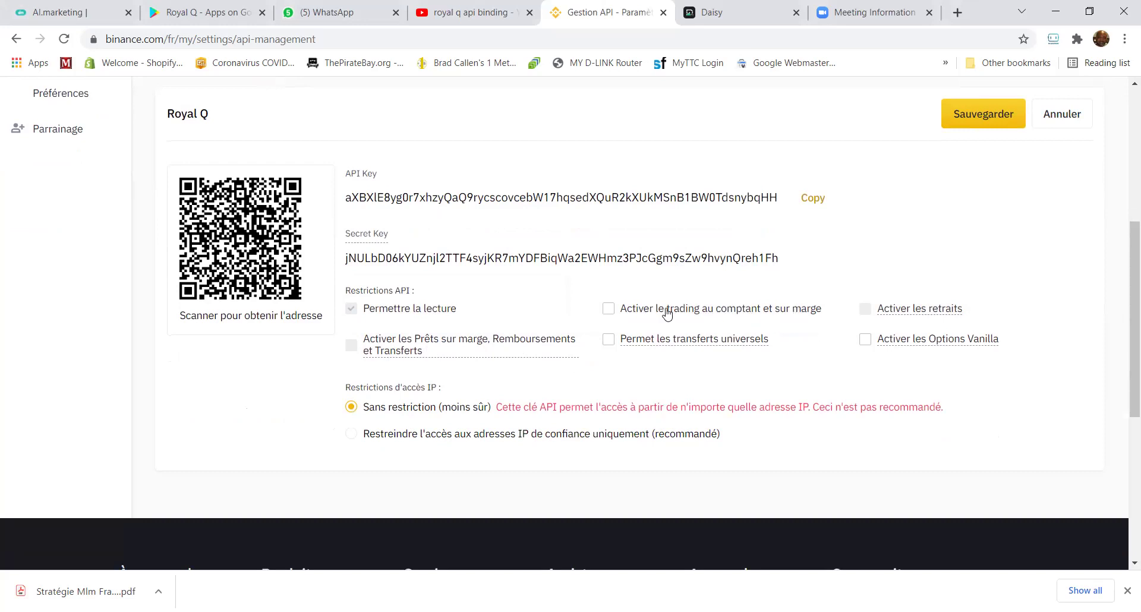
left_click(613, 309)
Restrict the Royal Q key to trusted IP addresses only and add the copied IP group to the allowed list
scroll(537, 303, "down", 1)
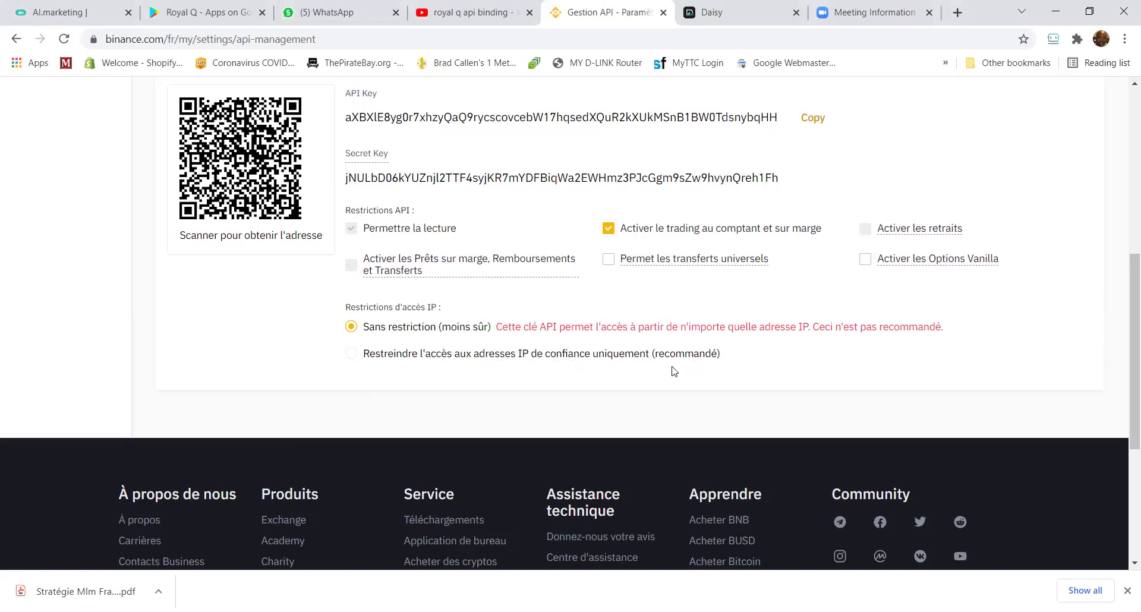
left_click(352, 354)
left_click(374, 390)
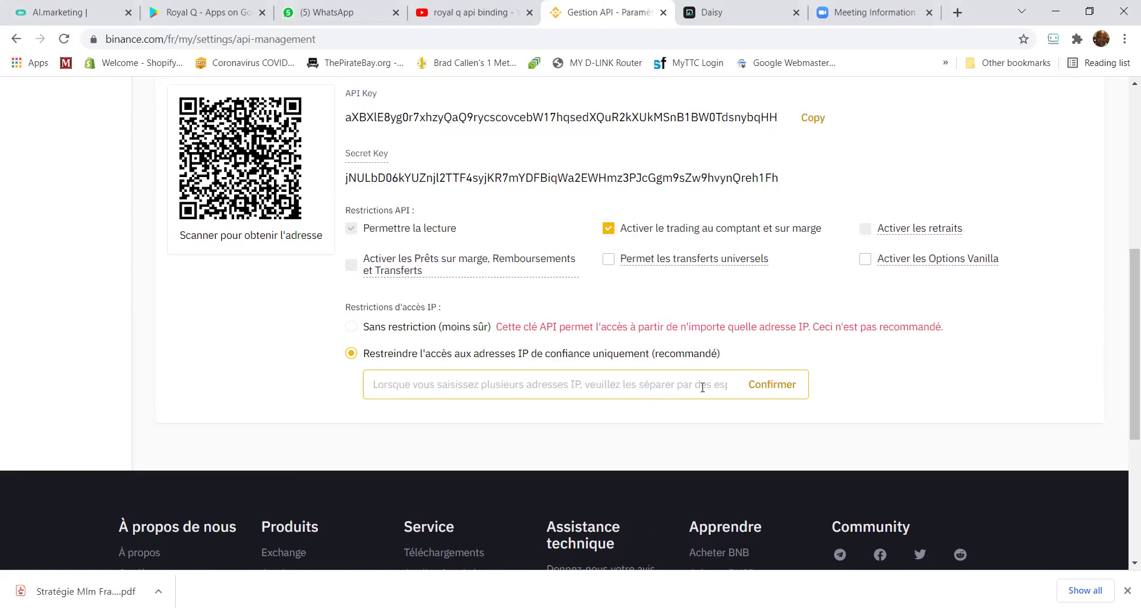
left_click(689, 413)
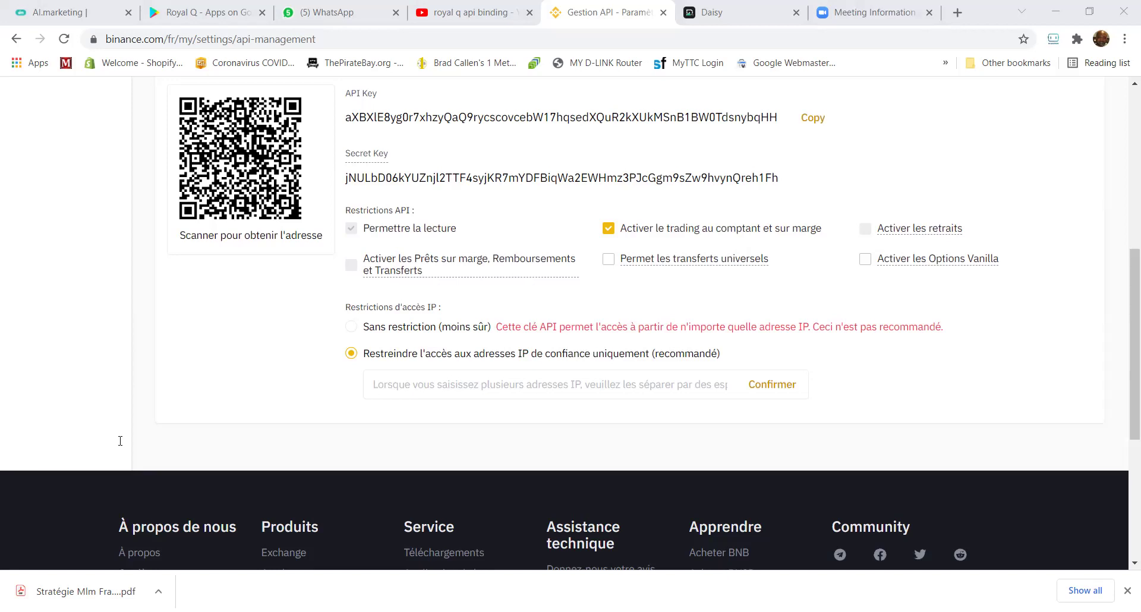
left_click(444, 389)
key("ctrl+v")
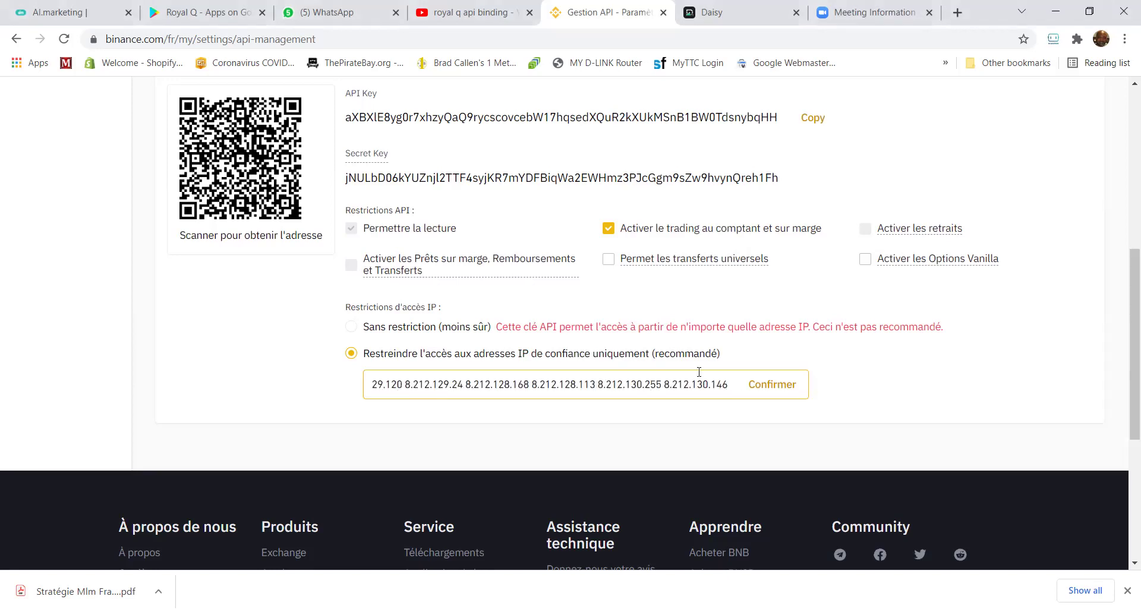
left_click(771, 385)
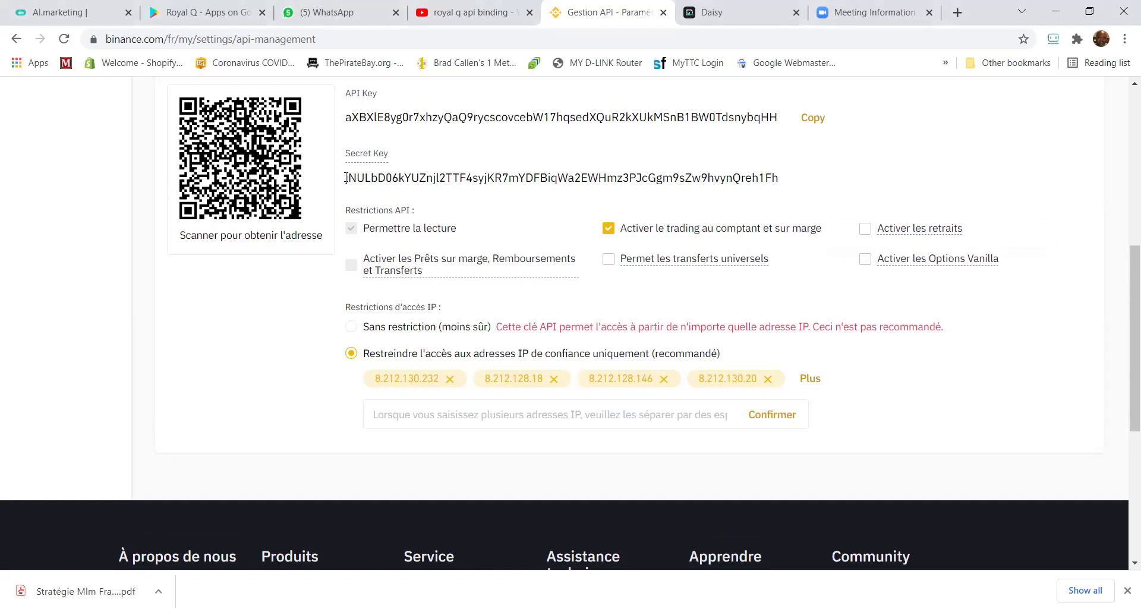
Copy the secret key from Binance, switch to NoxPlayer and paste it into the Secret Key field of the Binance binding form
scroll(403, 155, "up", 2)
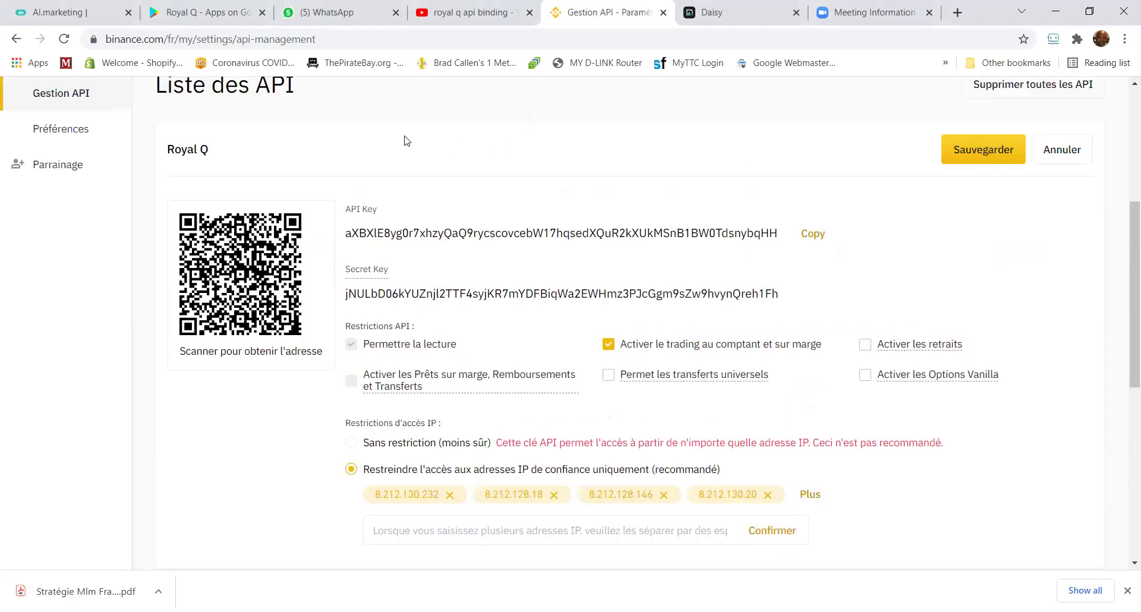
scroll(406, 139, "up", 1)
scroll(404, 140, "down", 1)
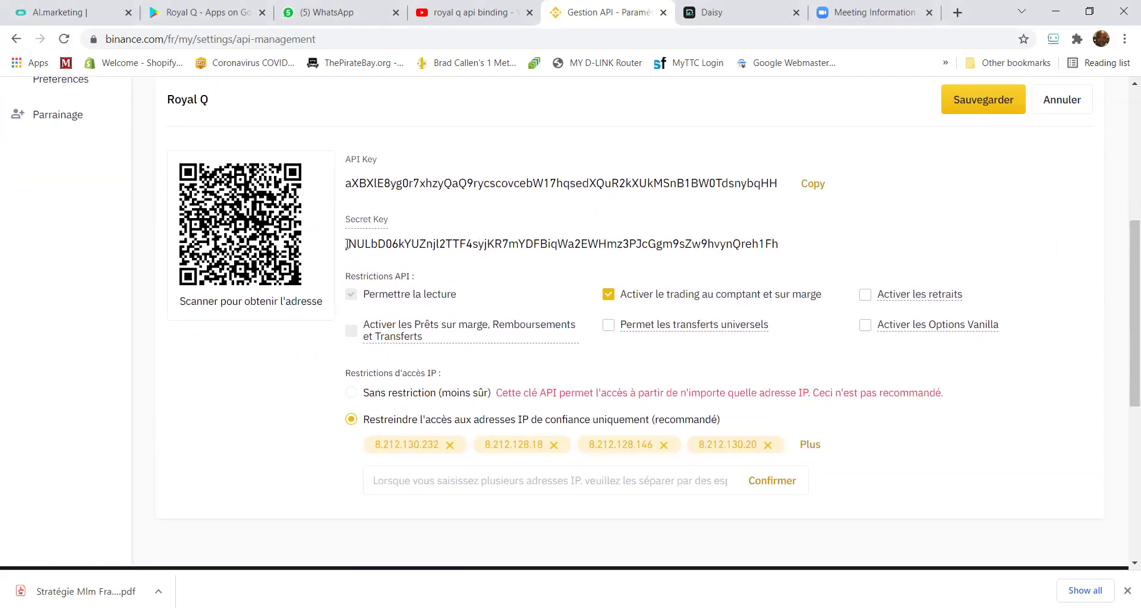
left_click_drag(345, 244, 777, 246)
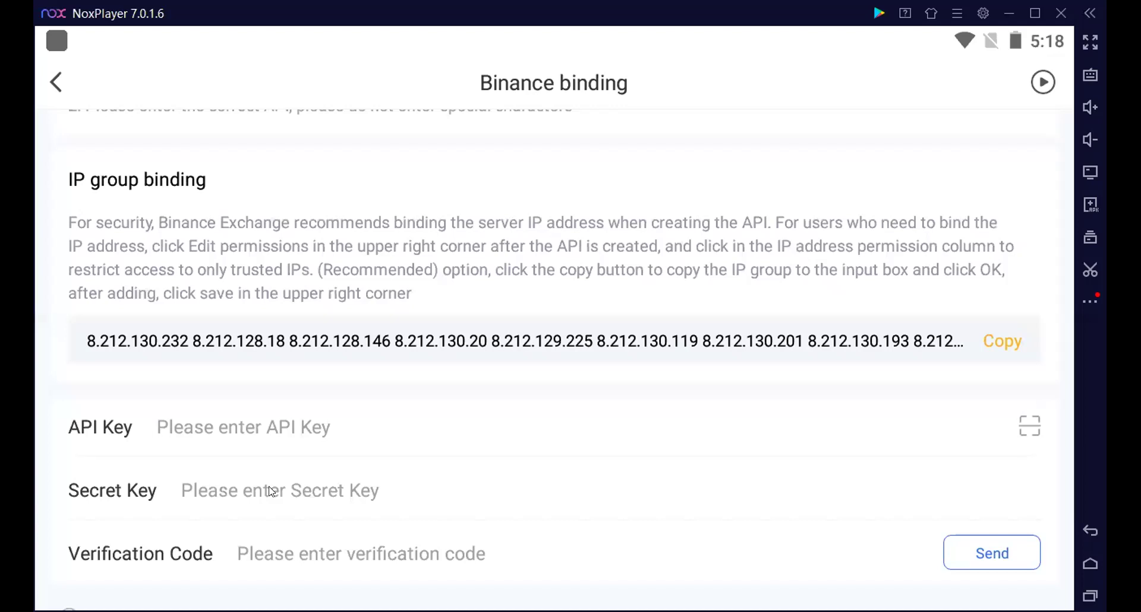
left_click(250, 491)
key("ctrl+v")
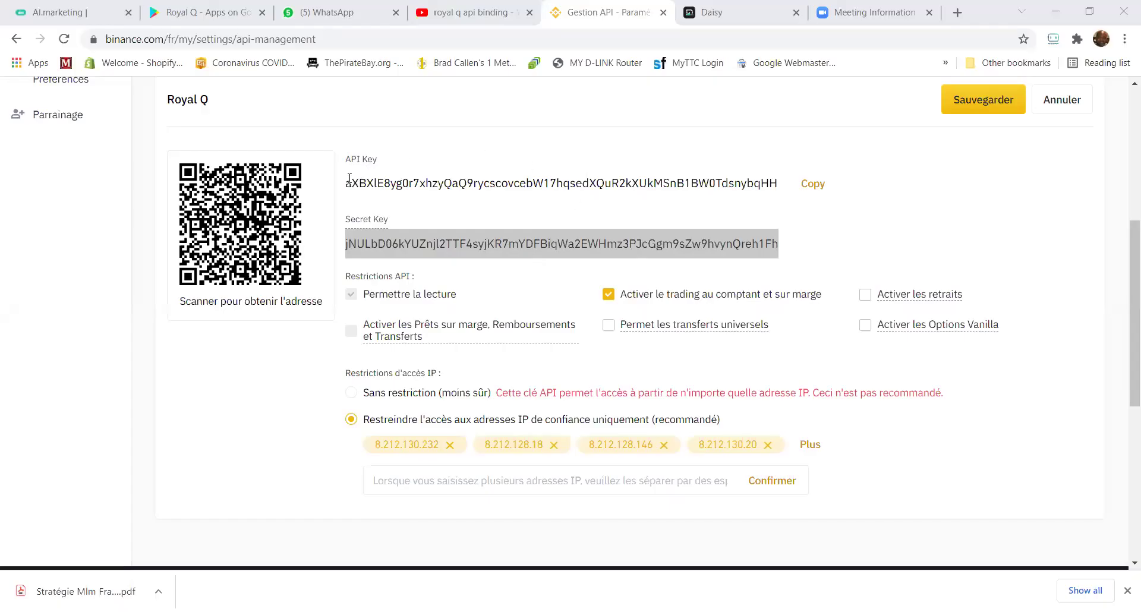
Copy the API key from Binance into the API Key field of the NoxPlayer binding form and accept the risk notice
left_click(811, 190)
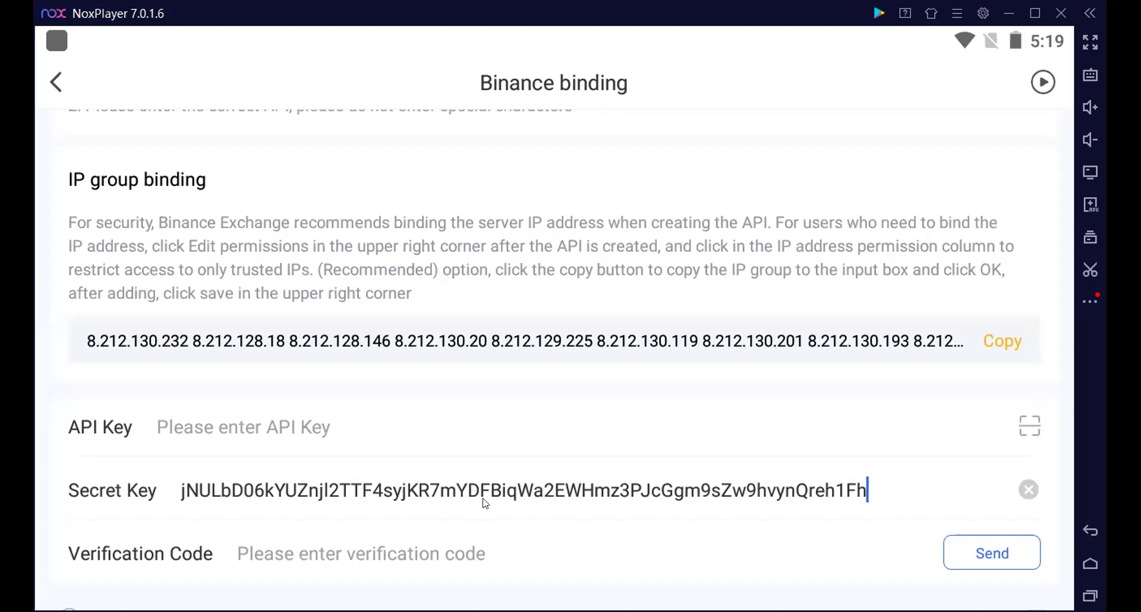
left_click(271, 427)
key("ctrl+v")
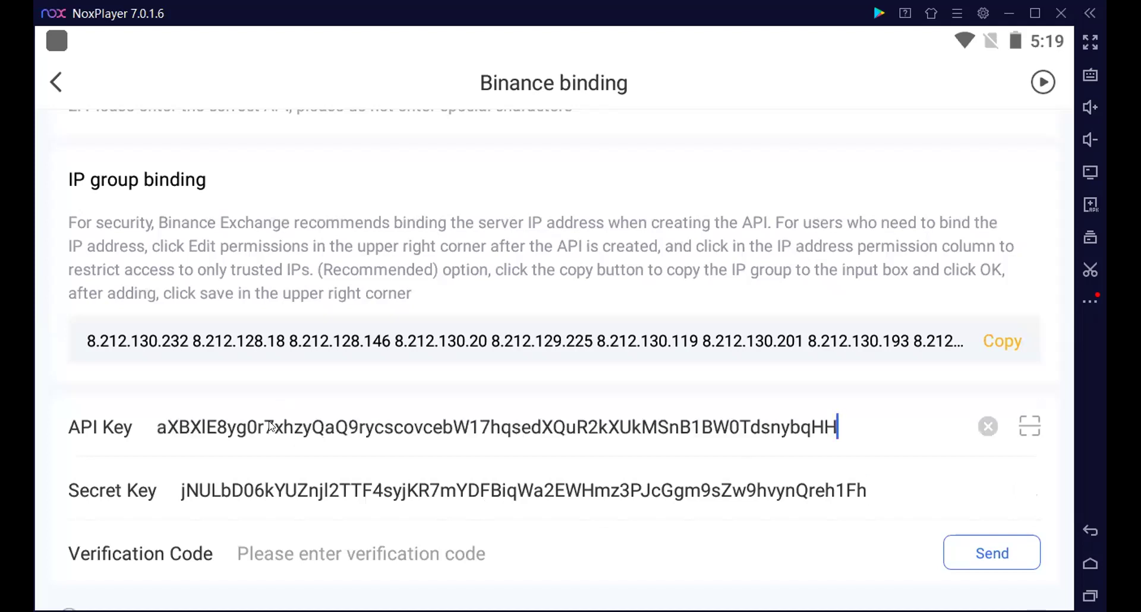
scroll(271, 427, "down", 2)
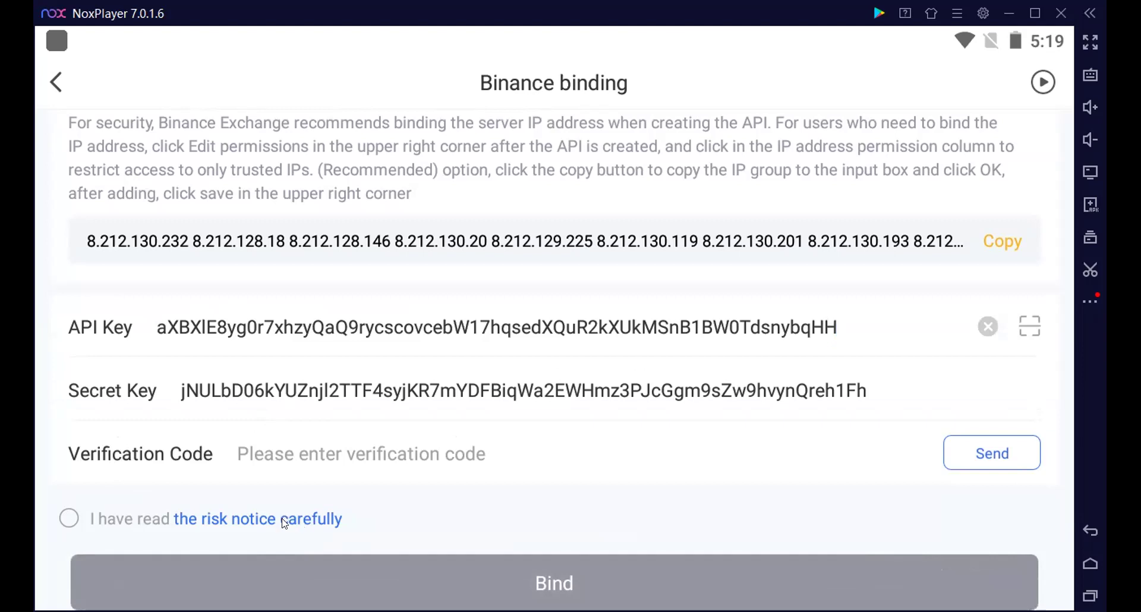
left_click(68, 518)
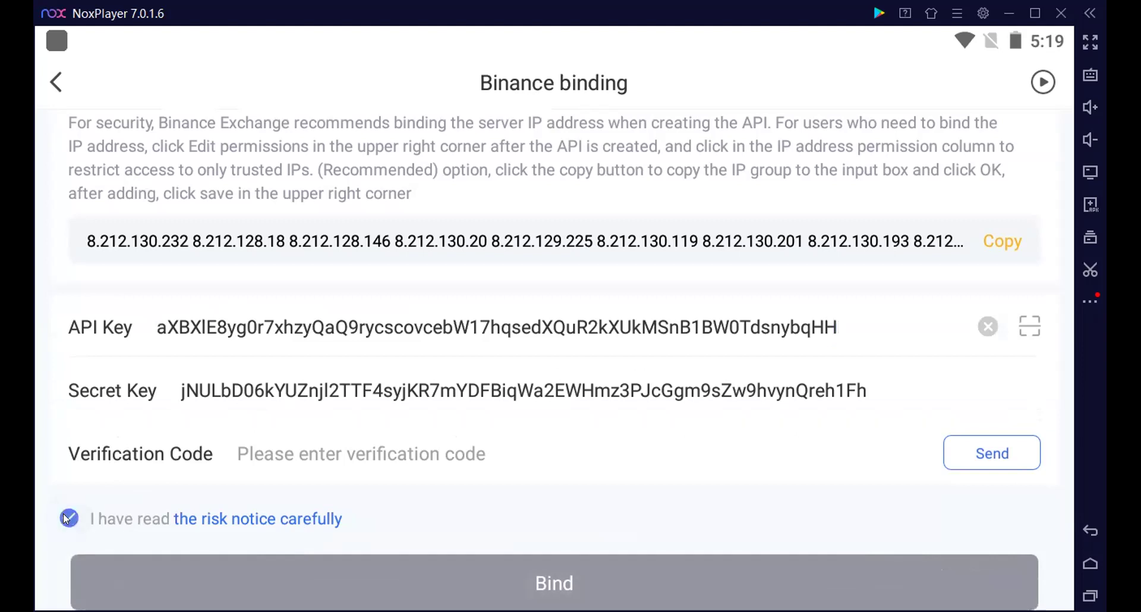